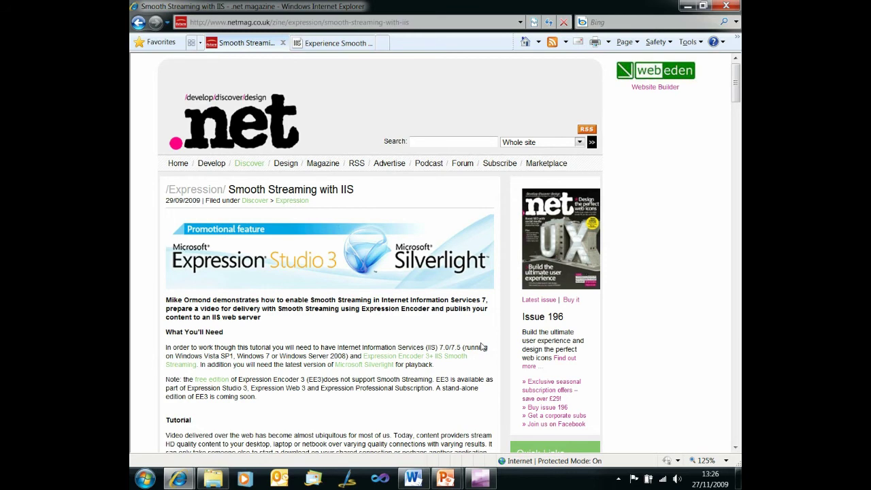
Step: Switch from the slide show back to the Experience Smooth Streaming sample player in Internet Explorer
key(alt+Tab)
key(ctrl+Tab)
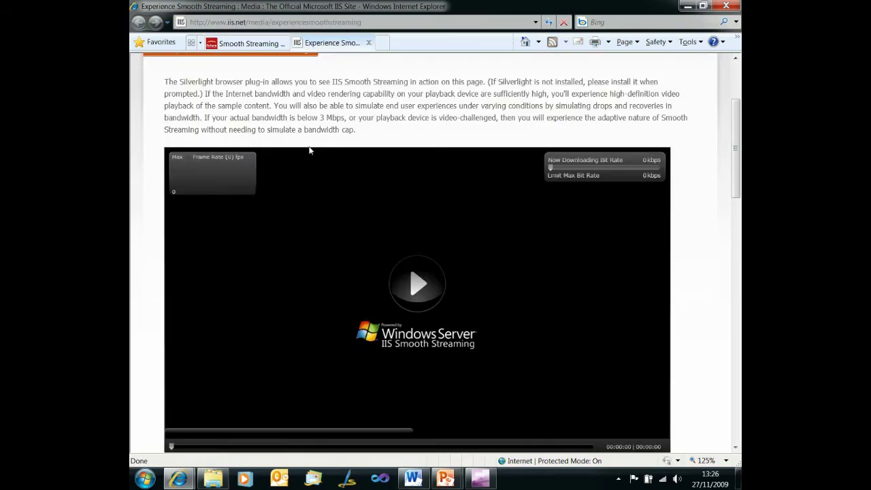
Step: Scroll to the sample player and cap the maximum bitrate at about 397 kbps
scroll(306, 154, up, 3)
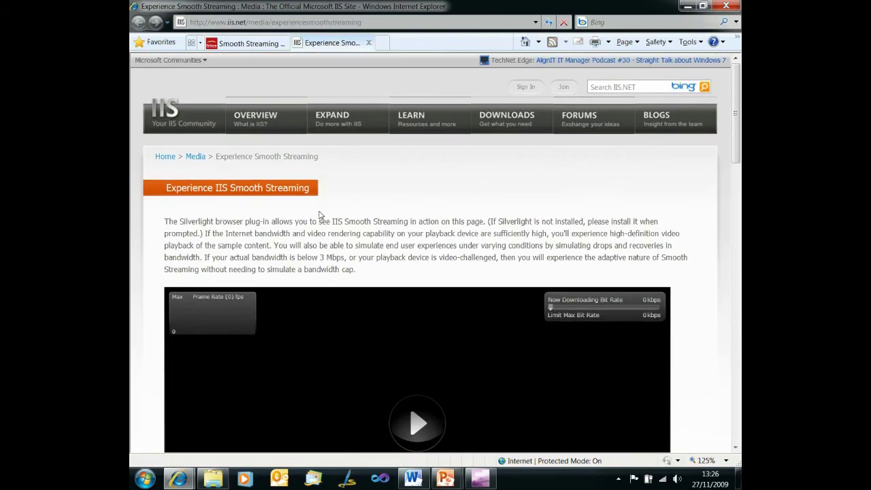
scroll(319, 212, down, 2)
scroll(319, 212, down, 1)
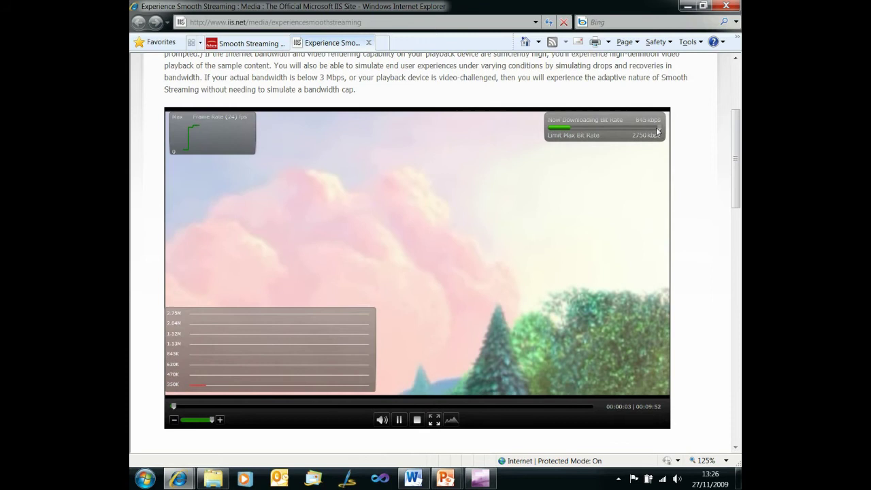
drag(657, 131, 549, 136)
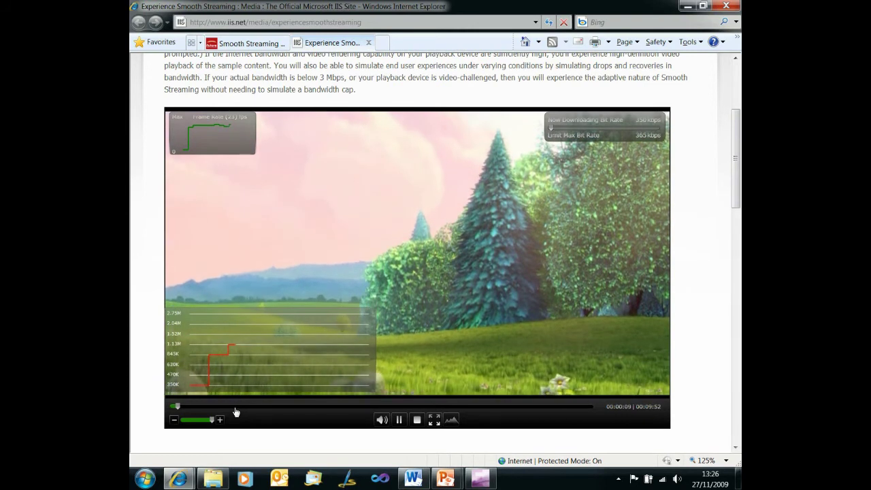
Step: Jump ahead twice in the sample video, then raise the maximum bitrate cap again
click(234, 407)
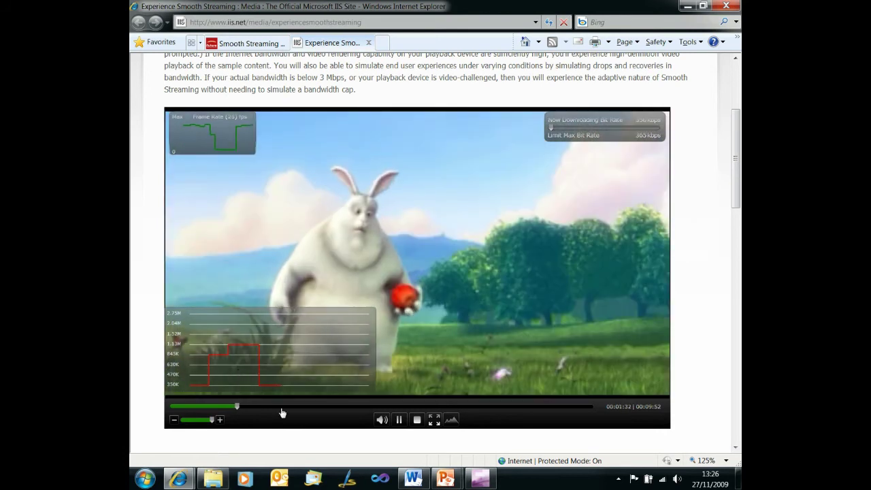
click(280, 407)
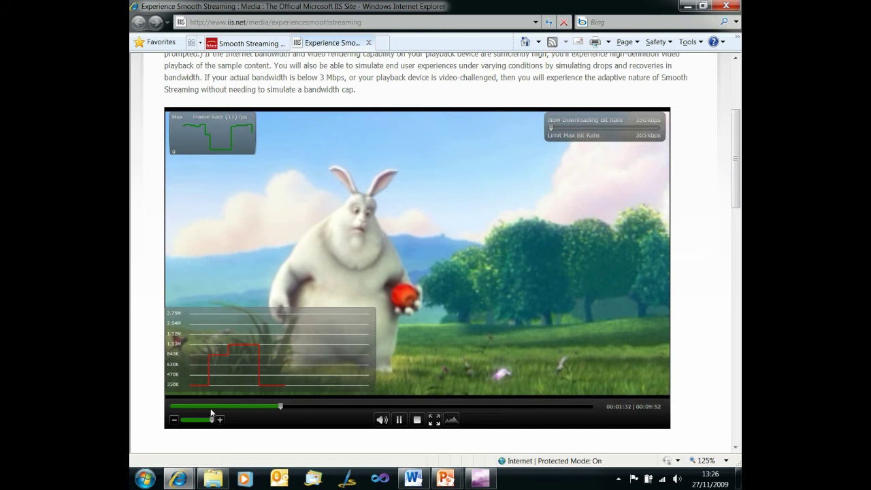
drag(552, 129, 593, 127)
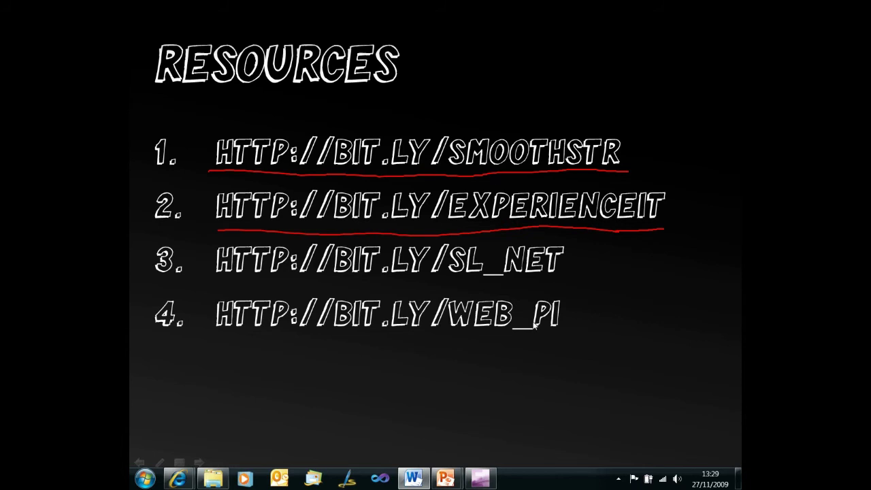
Step: Search the Start menu for 'platf' and launch Microsoft Web Platform Installer
key(super)
text(platf)
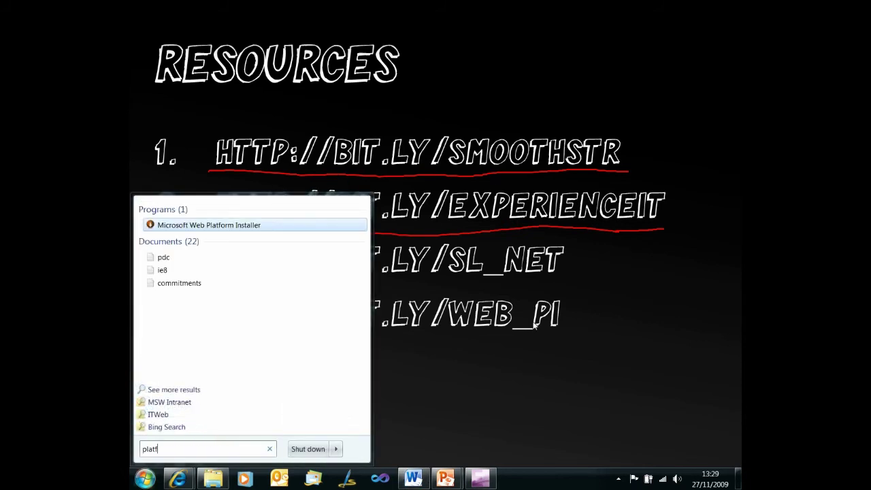
key(Return)
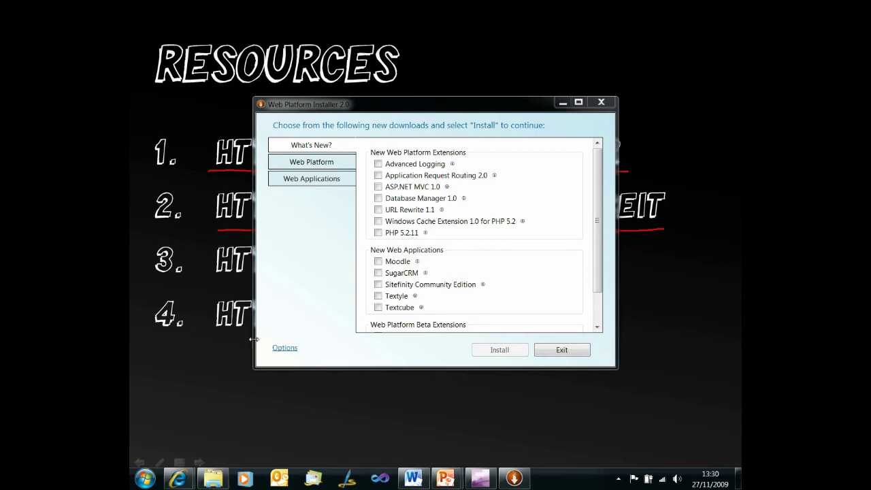
Step: Enable the Media scenario in installer options and show the Media Platform recommendations
click(285, 348)
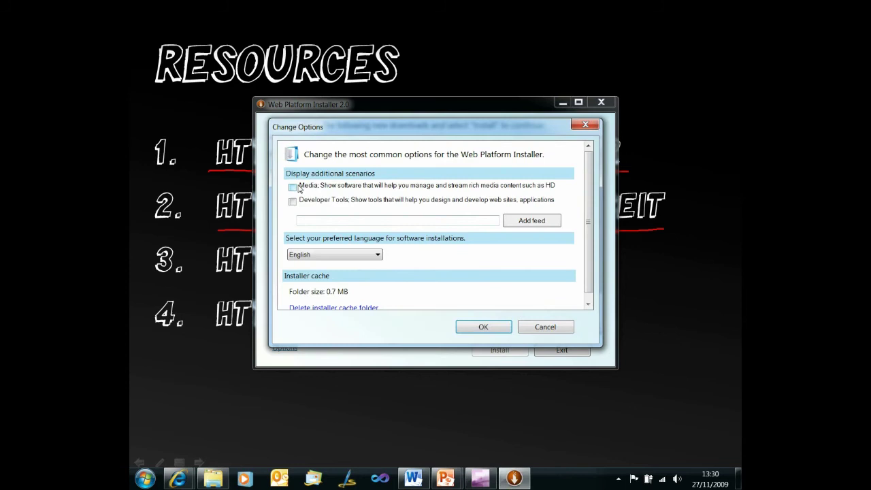
click(292, 187)
click(483, 327)
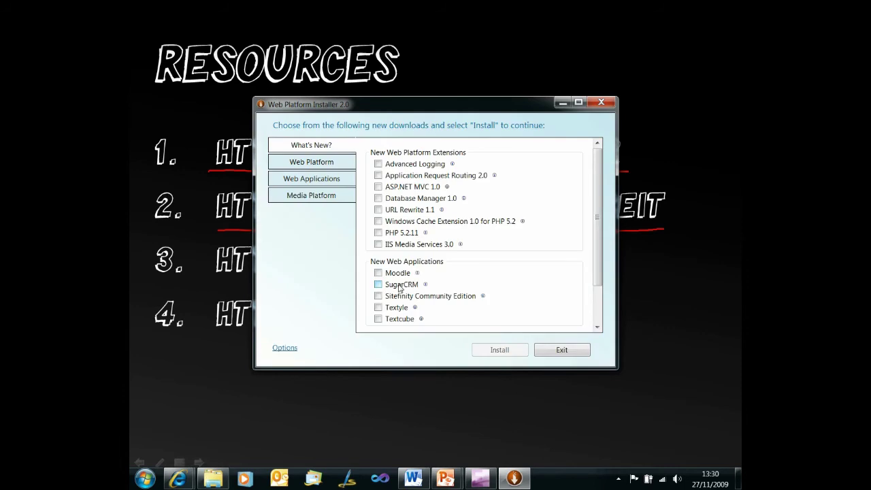
click(320, 198)
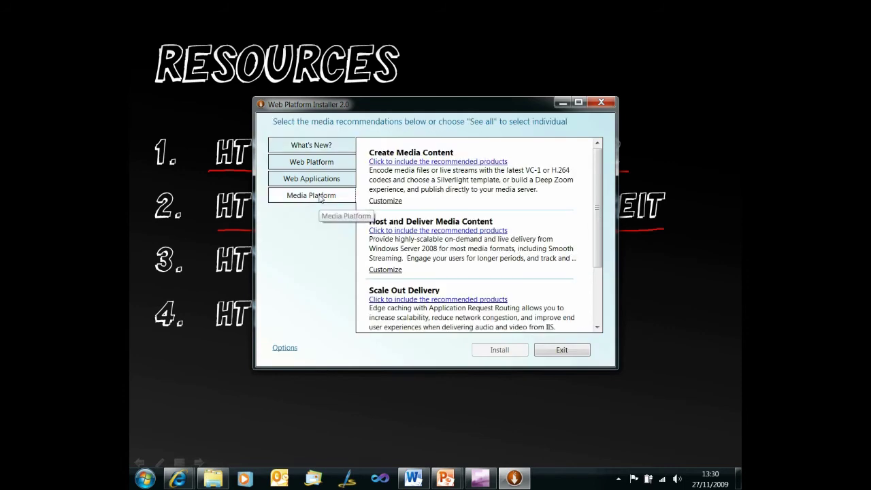
Step: Tick IIS Media Services 3.0 under Host and Deliver Media Content and review installed Web Server features
click(385, 270)
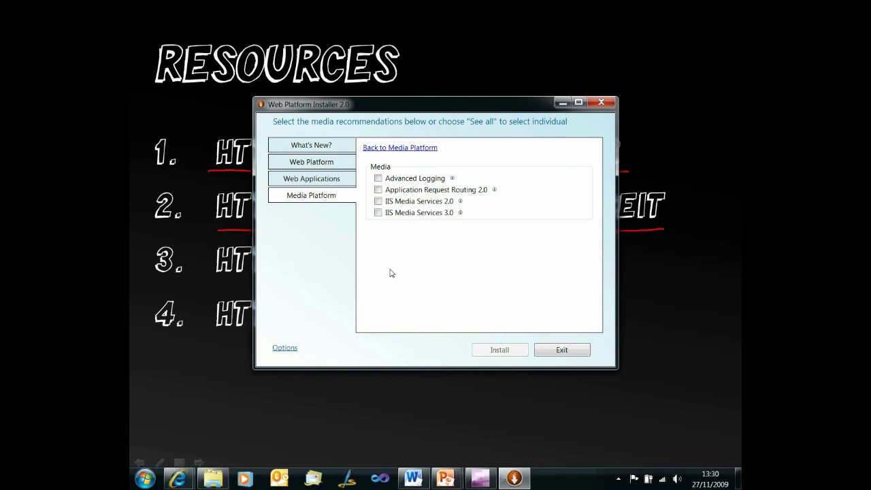
click(378, 212)
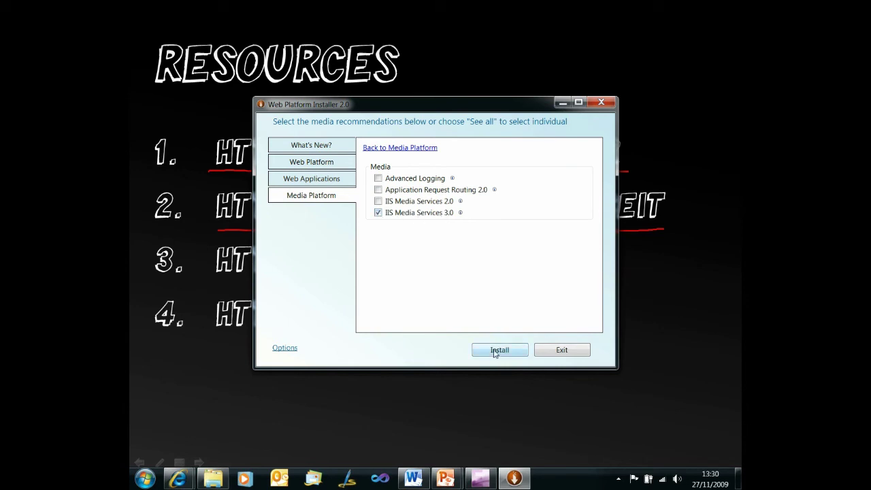
click(325, 164)
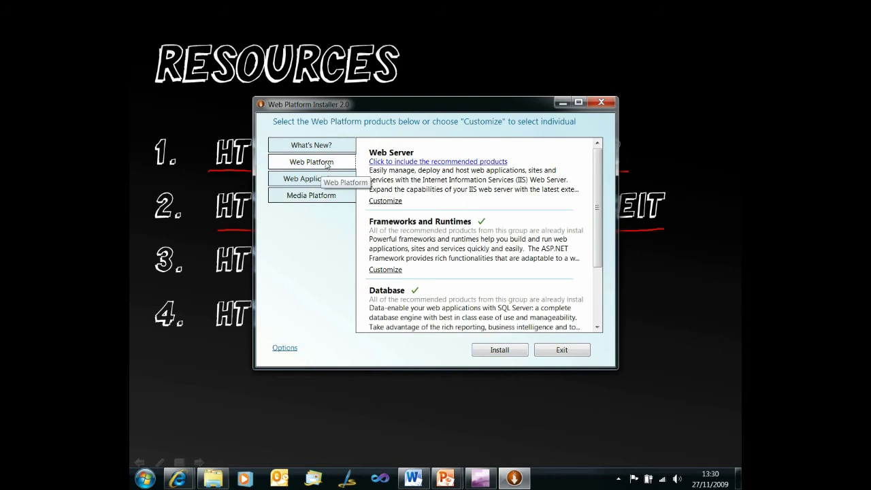
click(385, 201)
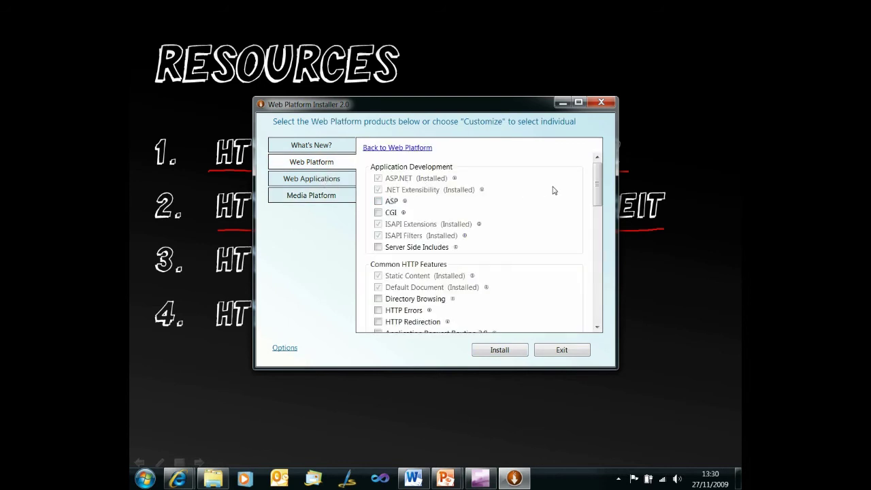
mouse_move(600, 186)
mouse_down()
mouse_move(601, 225)
mouse_move(594, 184)
mouse_up()
Step: Return to the media hosting product list and start installing IIS Media Services 3.0
click(405, 148)
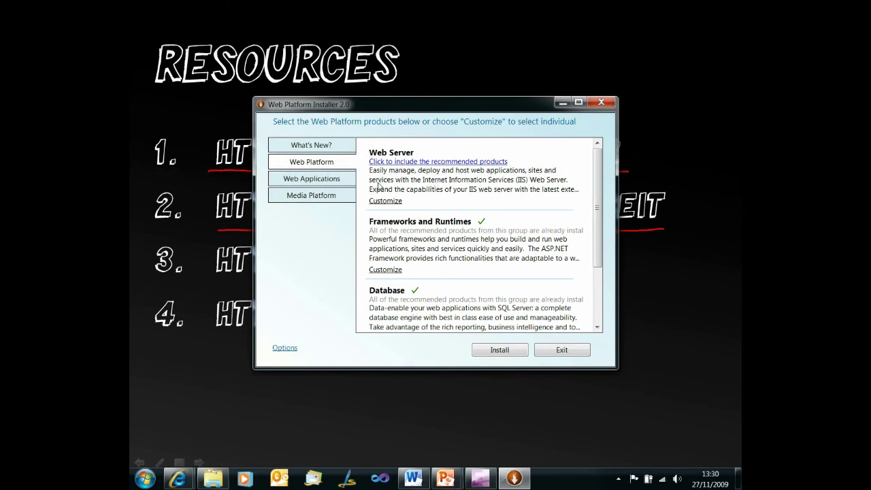
click(336, 196)
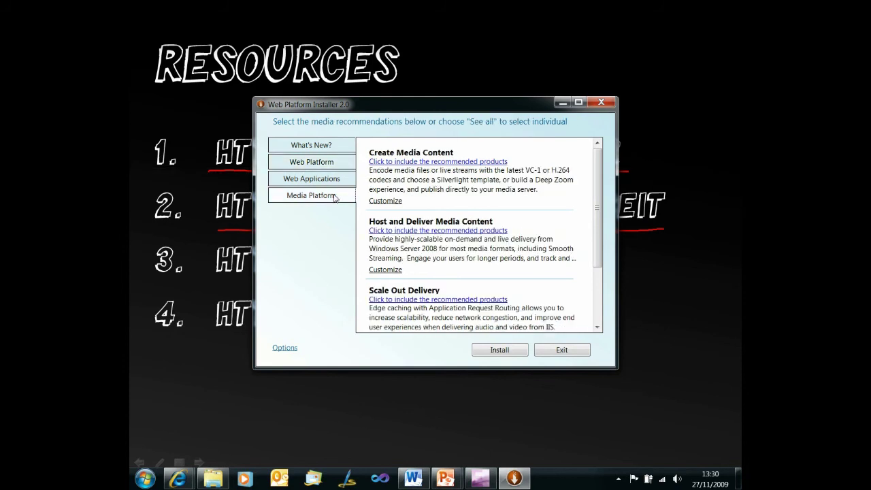
click(385, 270)
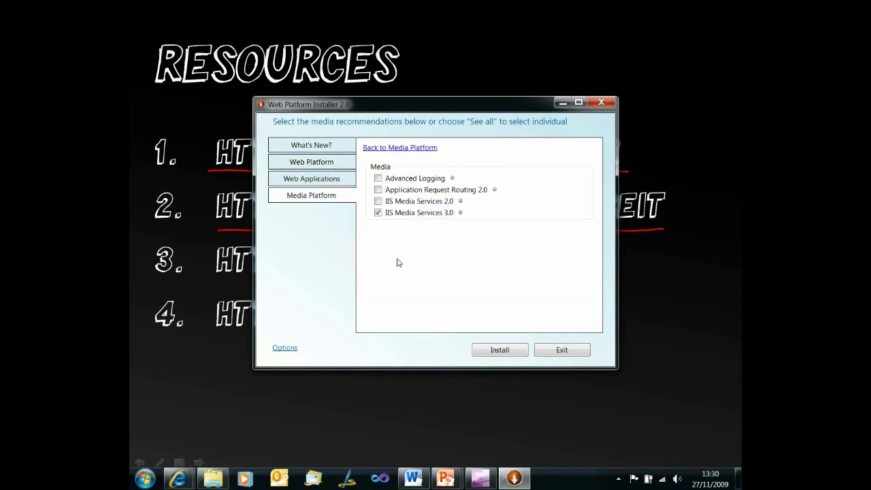
click(488, 349)
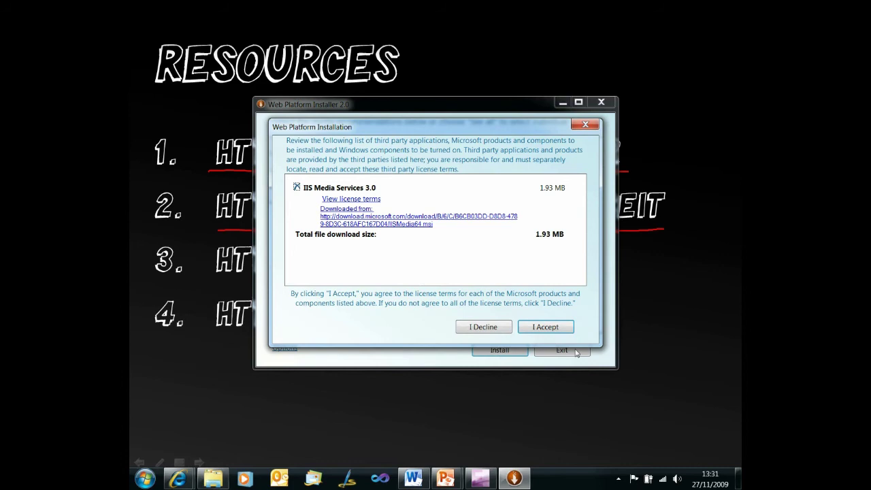
Step: Accept the license terms so IIS Media Services 3.0 installs
click(557, 329)
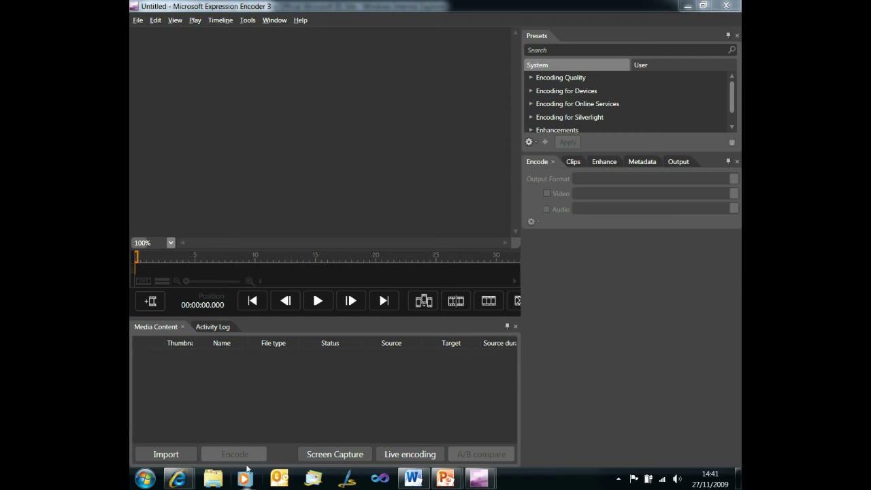
Step: Import logo_-_propeller_-_basic_-_whitish_-_2_1280_720.wmv from Videos > Standard_Titles
click(164, 452)
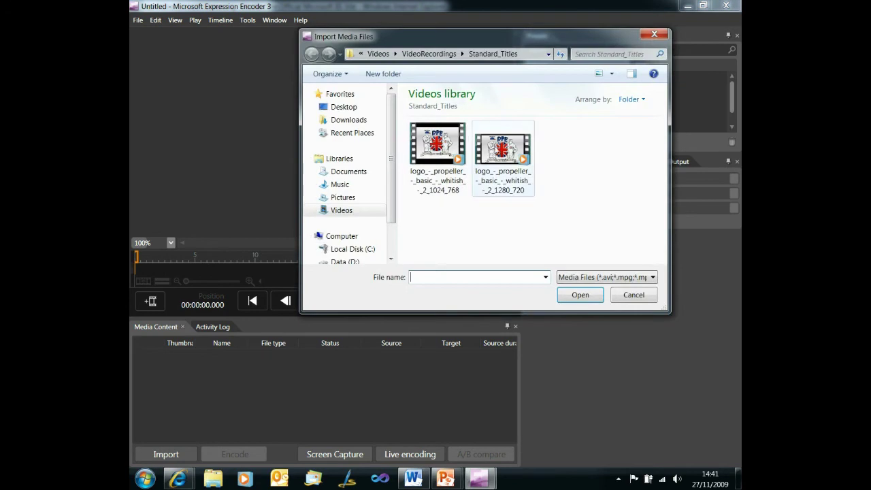
click(502, 154)
click(580, 294)
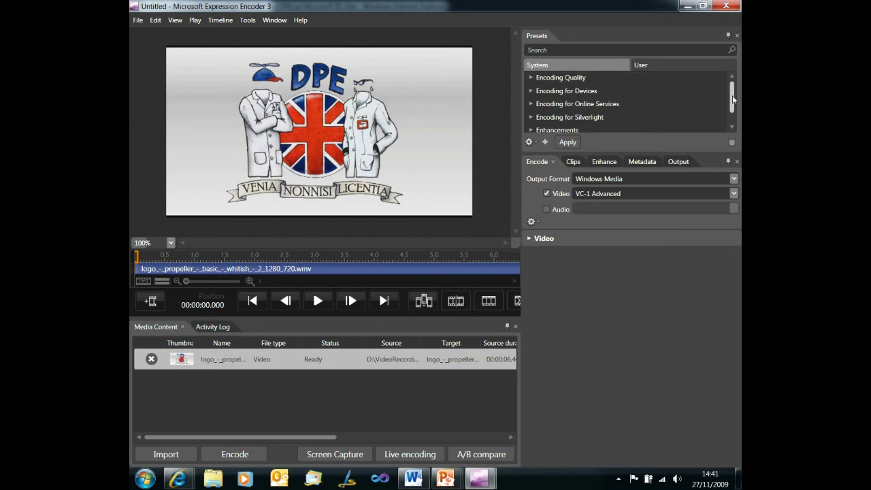
Step: Apply the VC-1 IIS Smooth Streaming - HD 1080p VBR preset from Encoding for Silverlight > IIS Smooth Streaming
scroll(726, 99, down, 1)
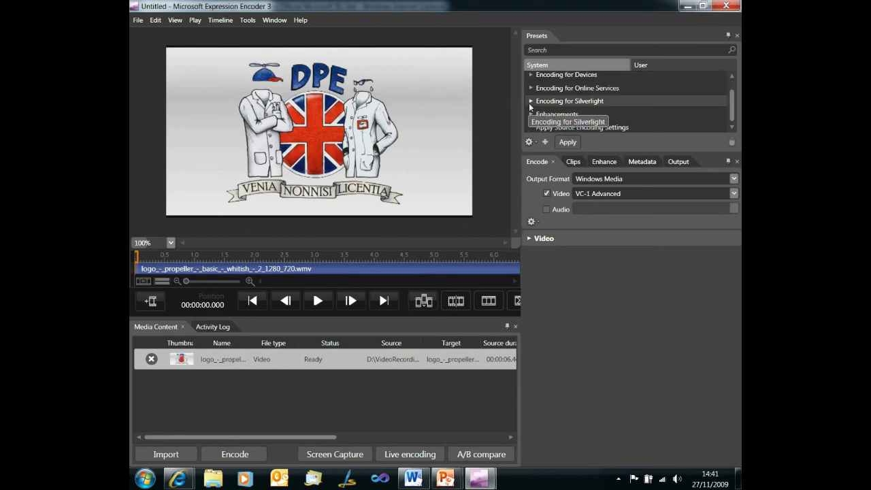
click(530, 101)
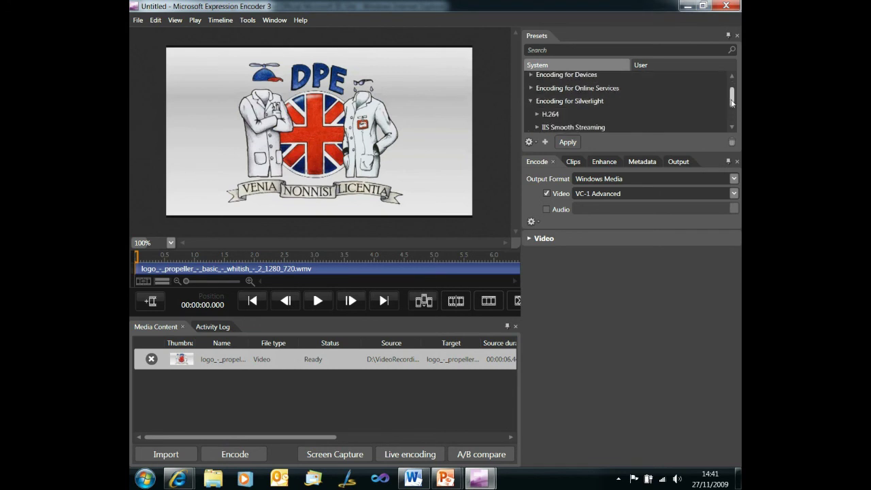
scroll(728, 99, down, 3)
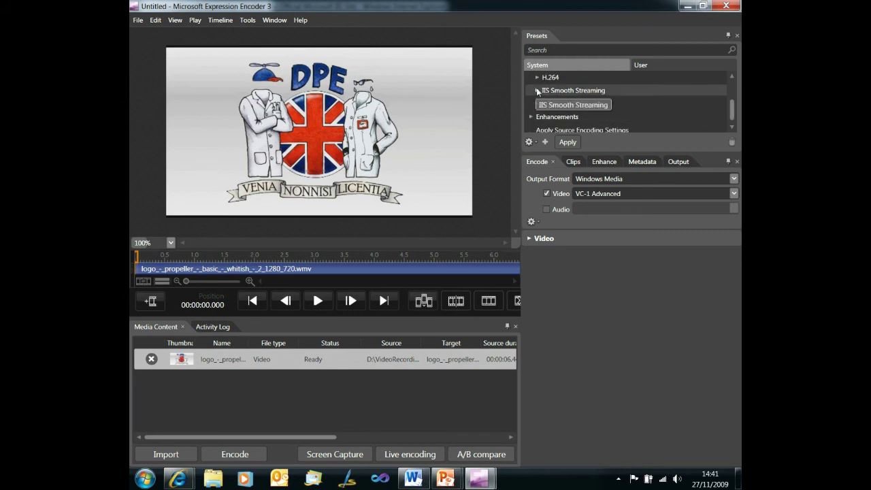
click(537, 89)
drag(733, 99, 734, 110)
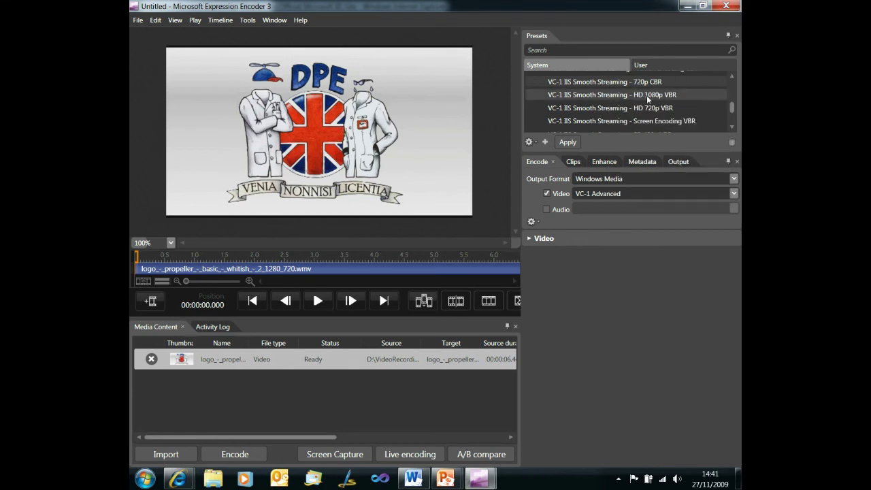
click(567, 143)
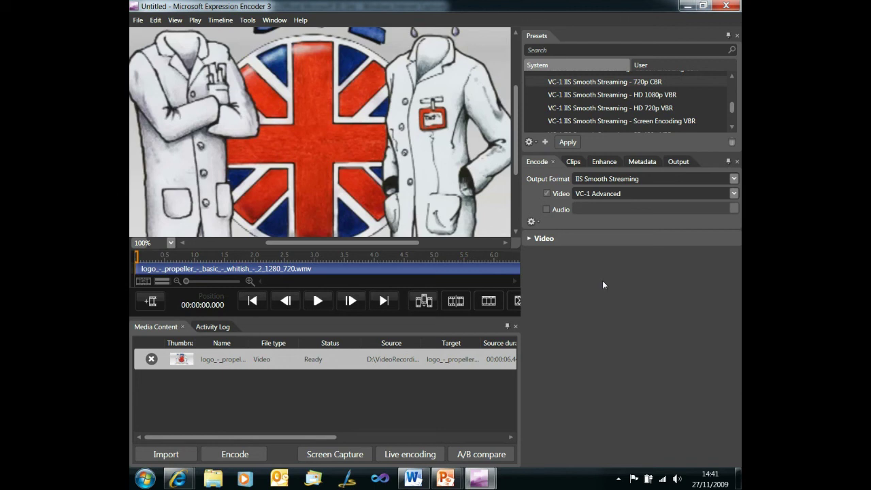
click(530, 239)
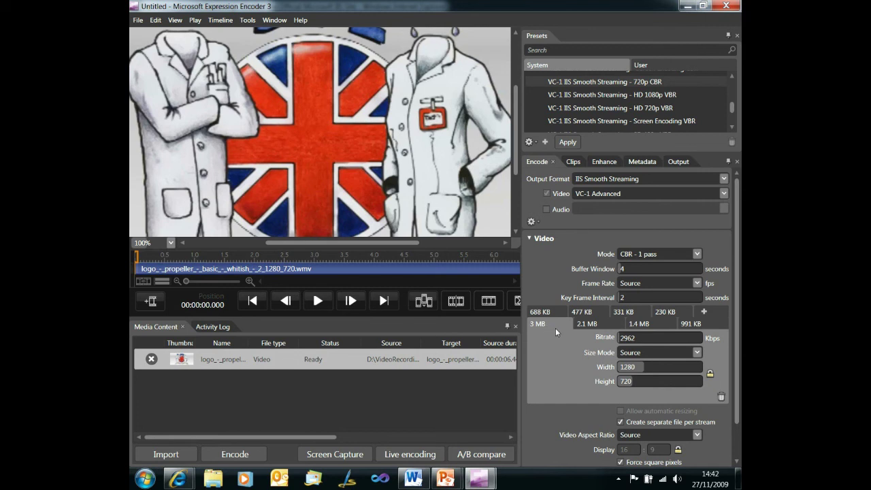
click(601, 326)
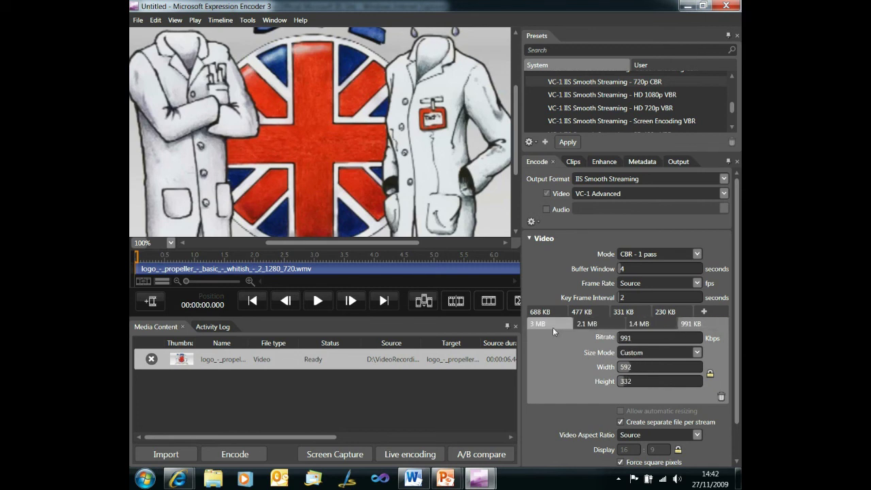
click(541, 312)
click(577, 314)
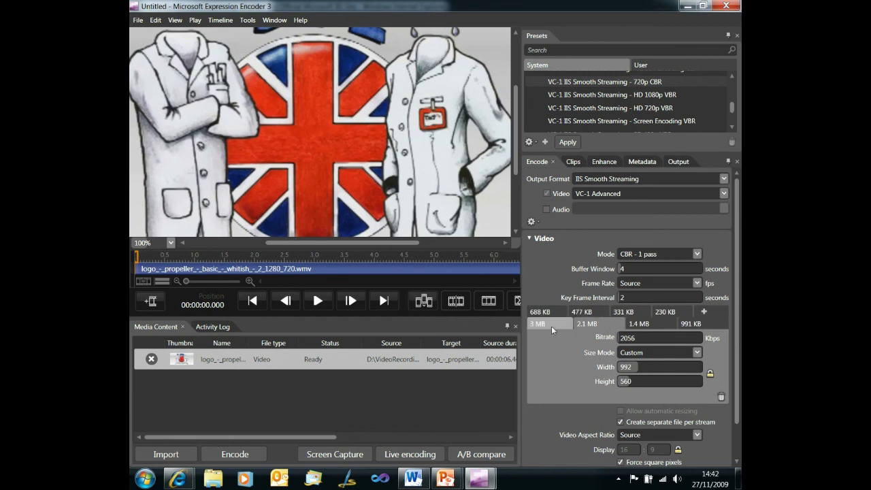
click(582, 312)
click(626, 326)
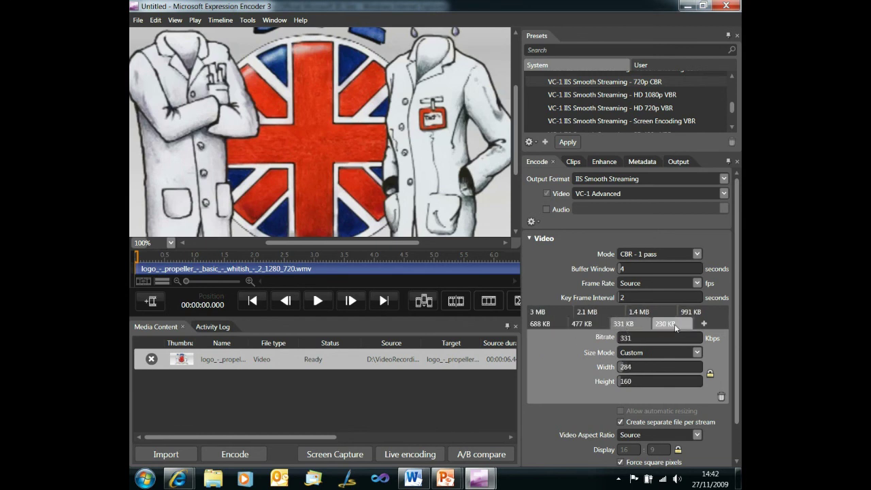
click(676, 327)
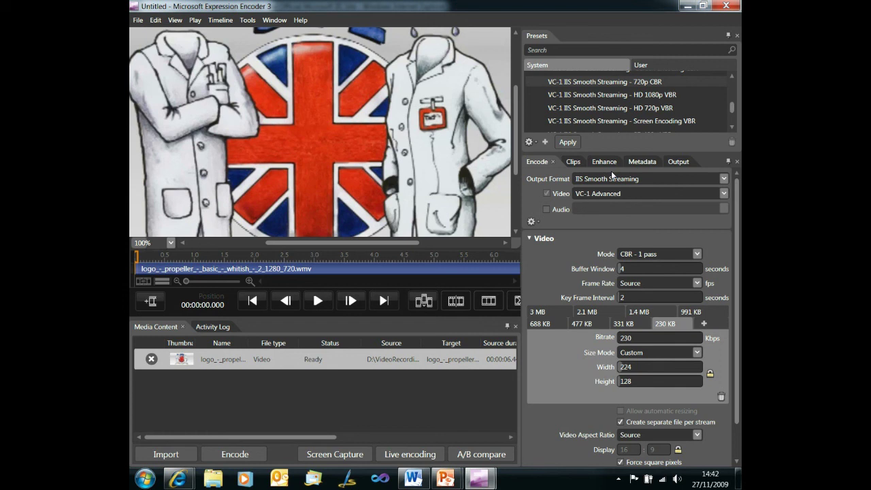
Step: Set the Job Output Template on the Output tab to Smooth Streaming Graphing Player
click(672, 164)
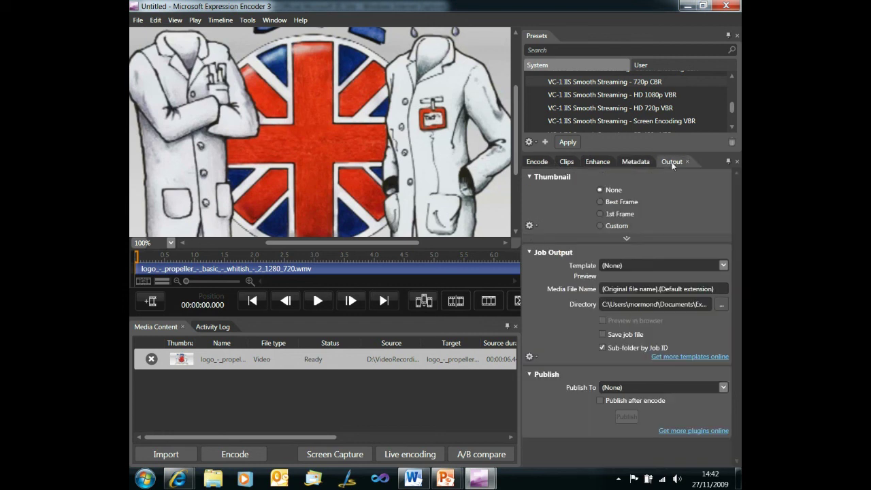
click(723, 265)
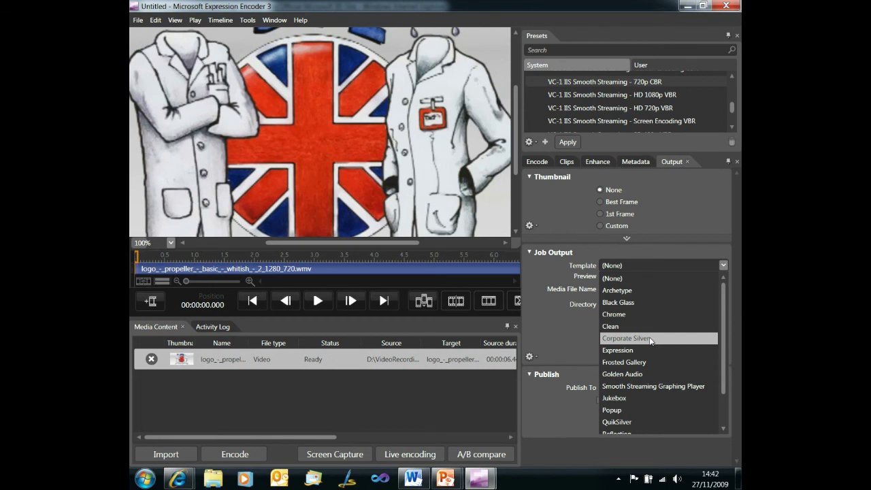
click(674, 387)
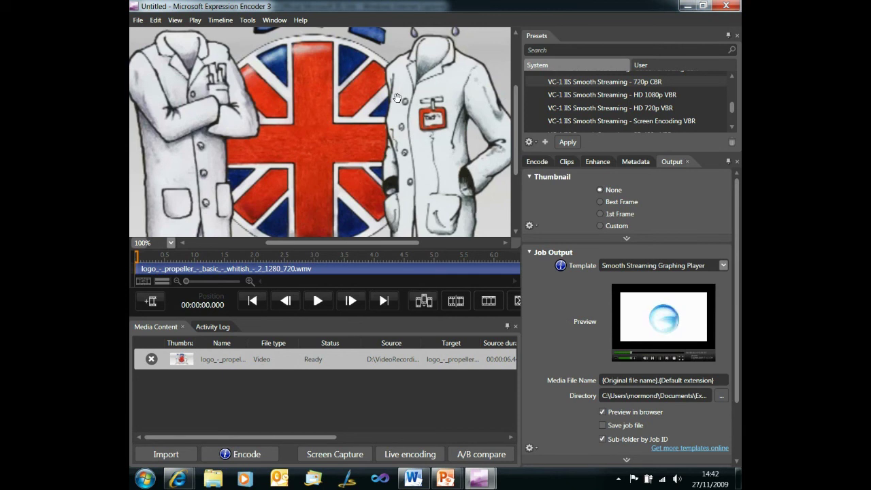
mouse_move(537, 87)
Step: Encode the logo clip and let its localhost browser preview play
click(235, 454)
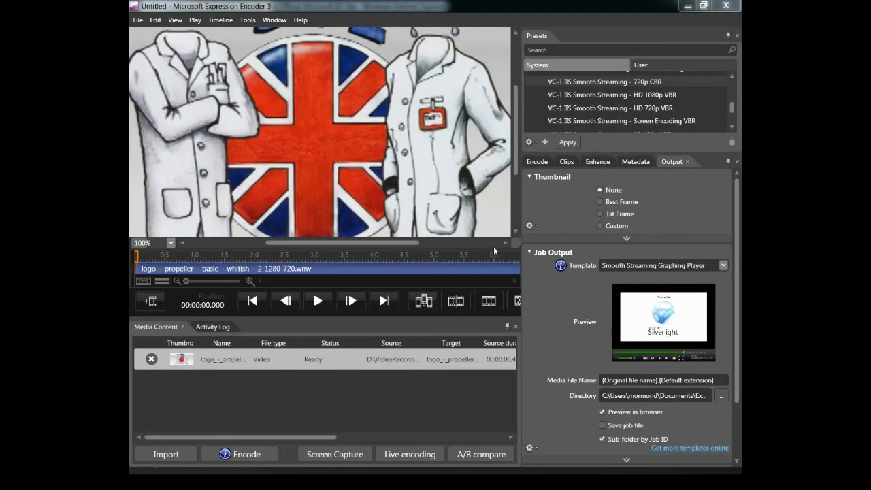
Step: Open the finished job's output folder and review Default.html and the .ism and .ismc manifests
click(530, 448)
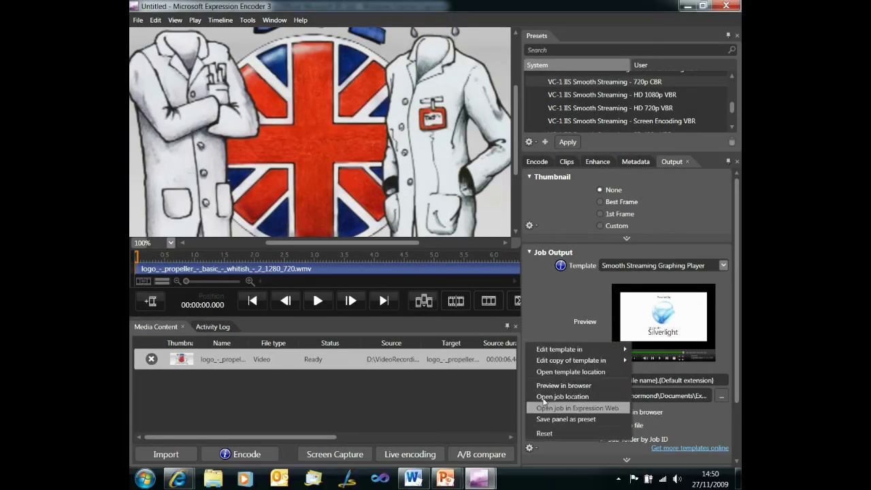
click(549, 396)
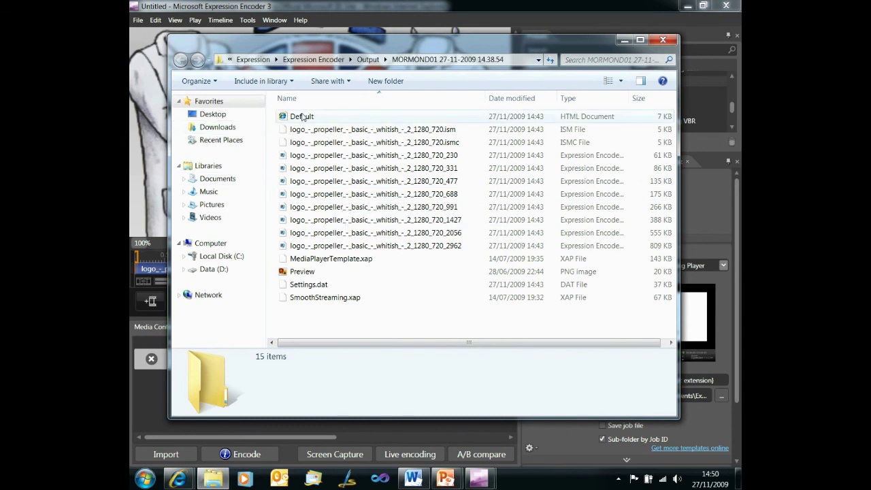
click(302, 117)
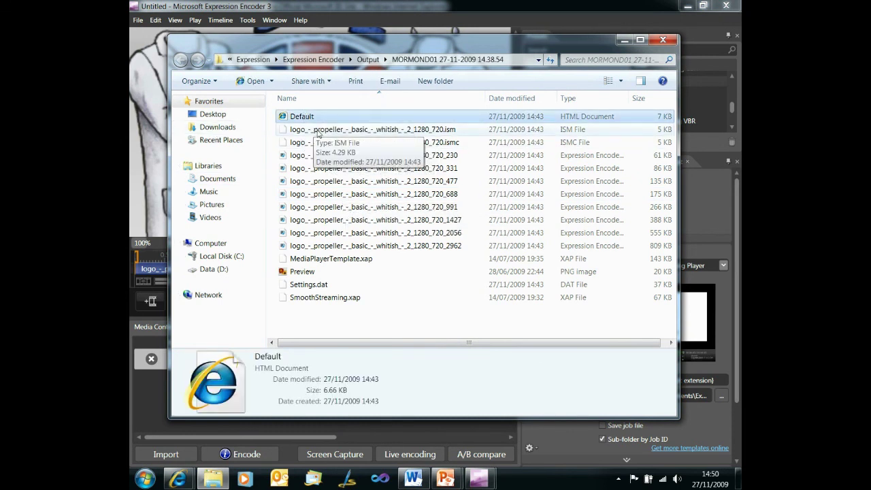
click(313, 129)
click(319, 143)
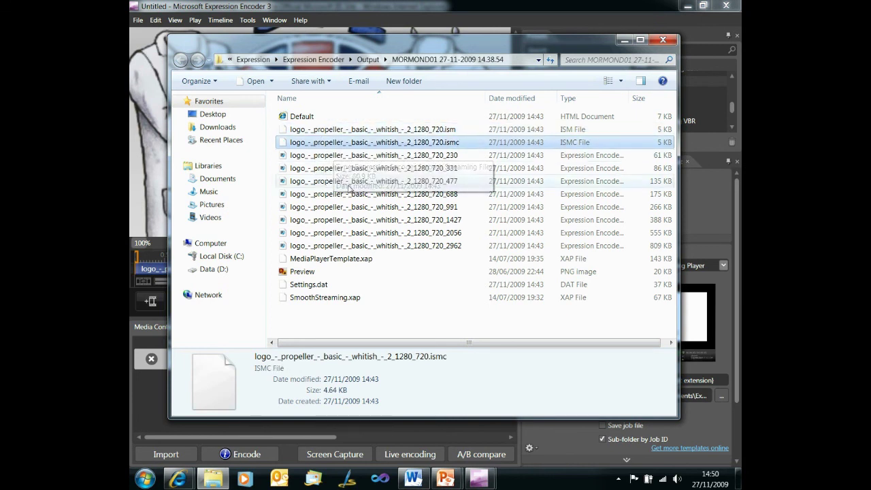
Step: Review the 230, 331, 477, 688 and 991 stream files in the output folder
click(346, 156)
click(348, 168)
click(352, 181)
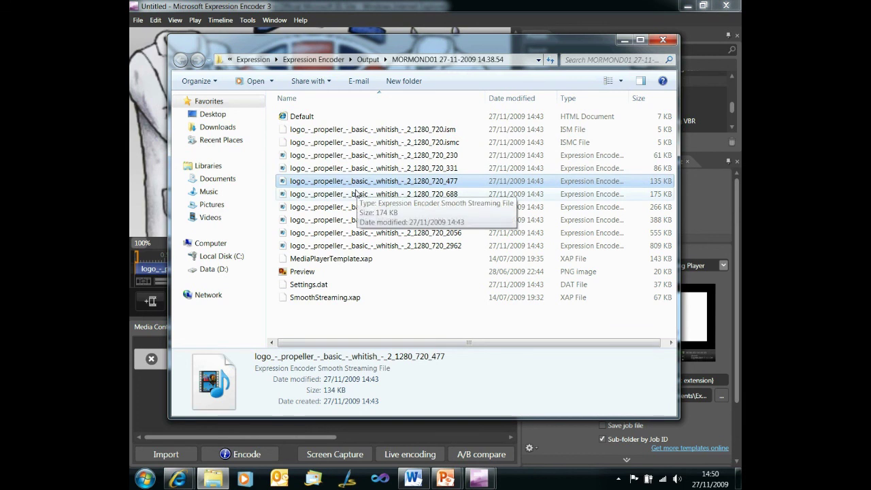
click(354, 194)
click(359, 207)
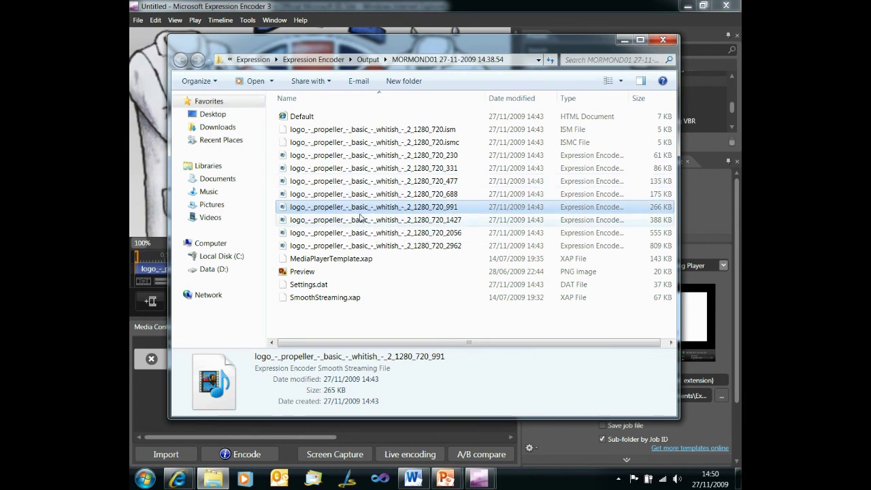
Step: Check MediaPlayerTemplate.xap, Preview, Settings.dat and SmoothStreaming.xap, then select all 15 files
click(332, 260)
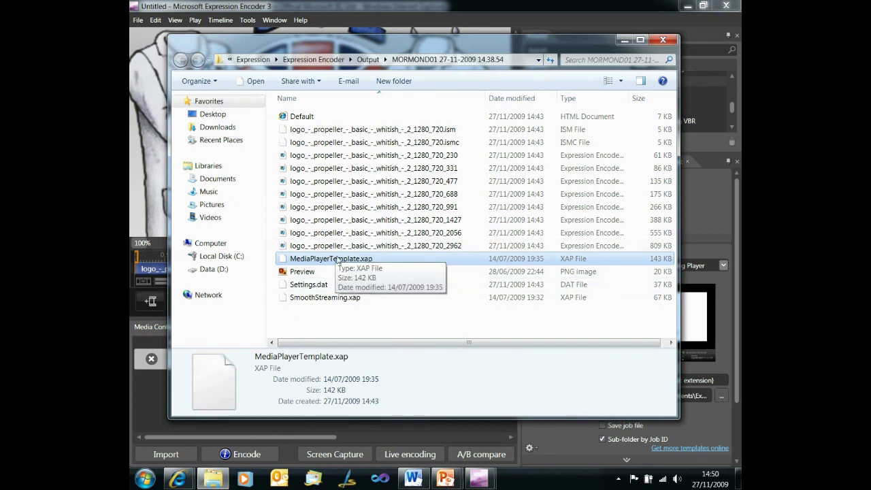
click(300, 272)
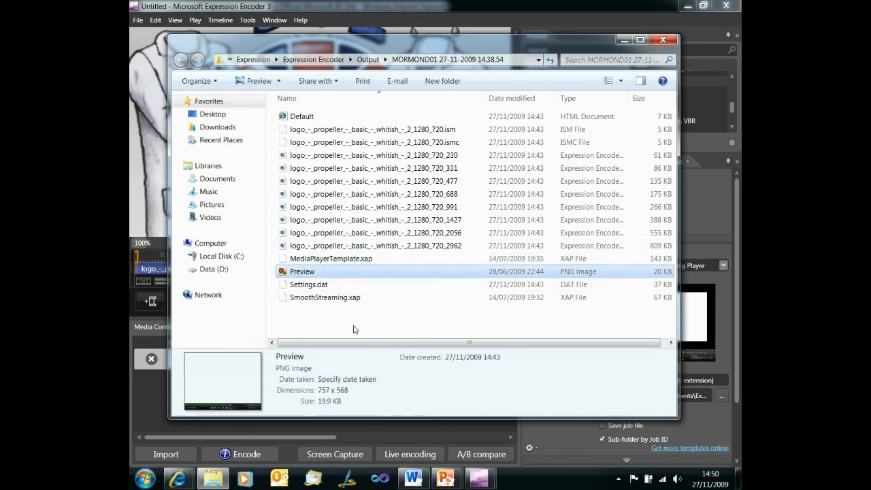
click(322, 286)
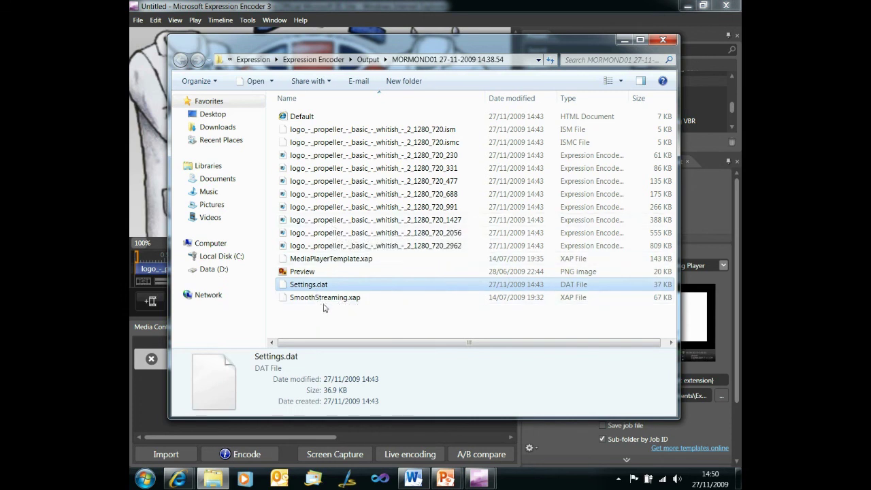
click(326, 299)
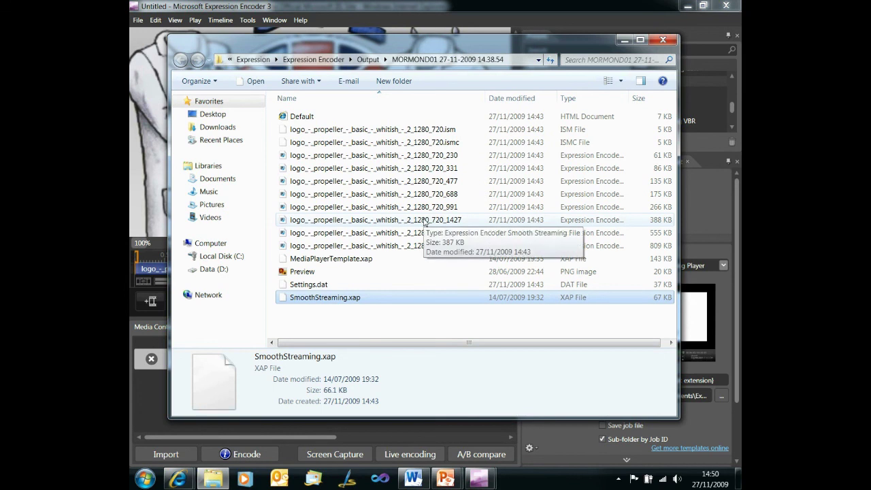
key(ctrl+a)
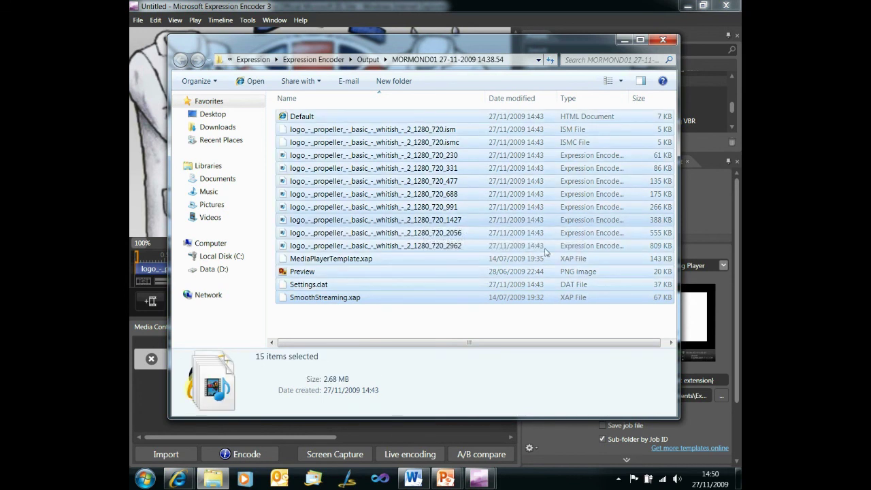
Step: Open a second Explorer window at C:\inetpub\wwwroot
right_click(213, 478)
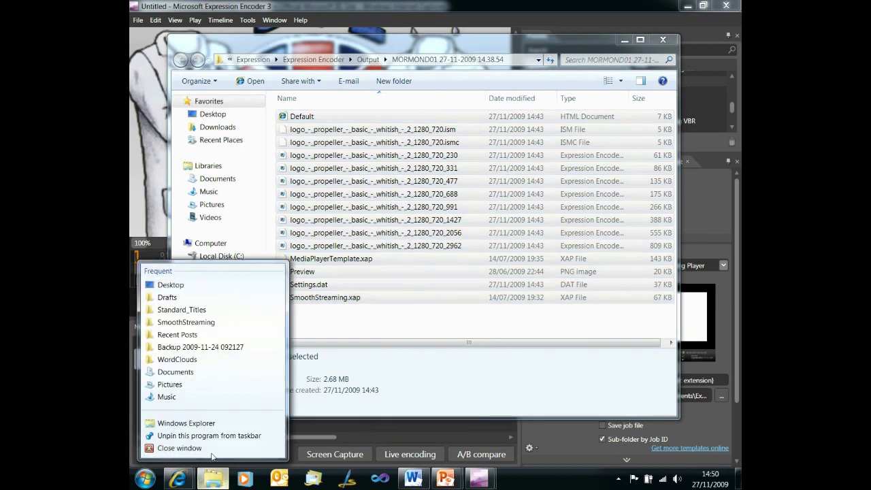
click(186, 423)
click(237, 270)
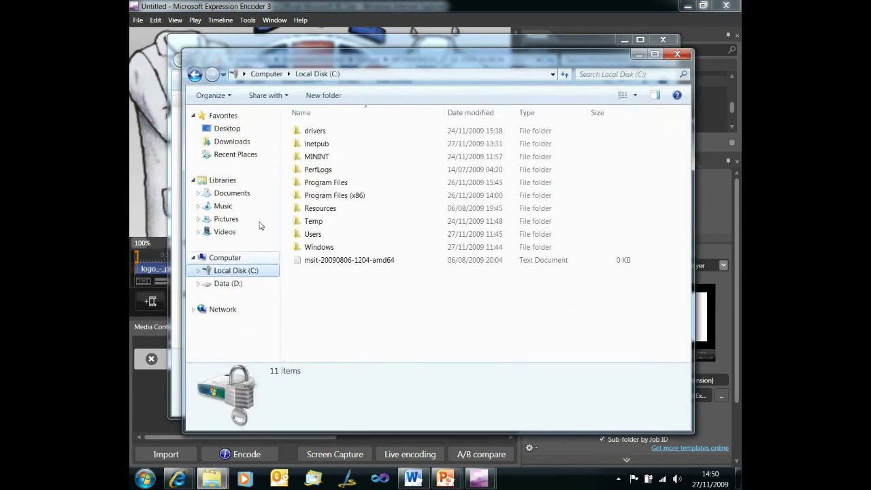
click(318, 156)
double_click(320, 145)
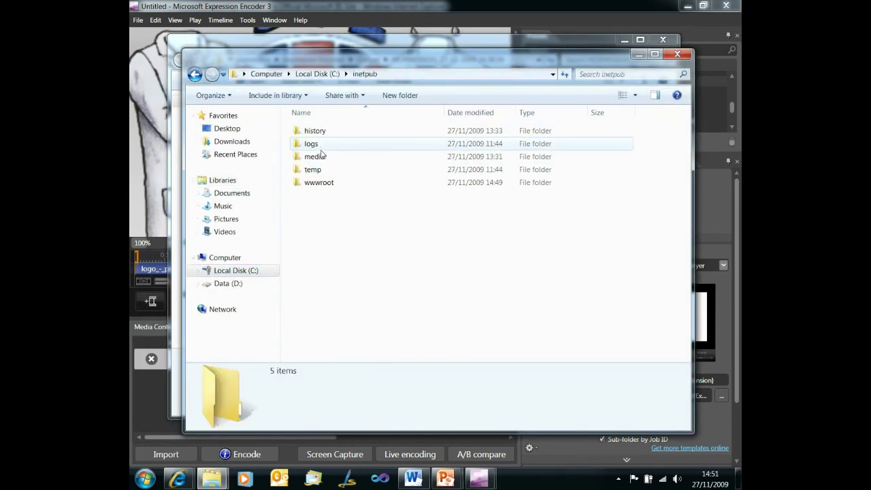
double_click(314, 181)
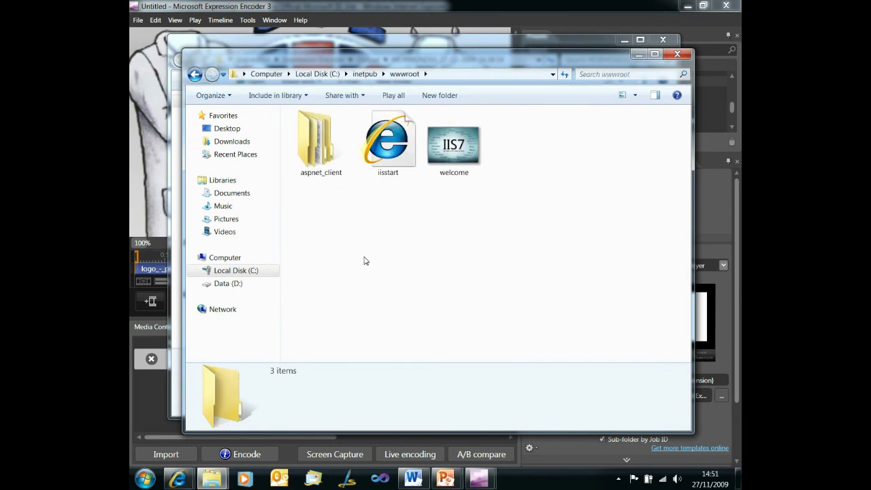
Step: Paste the 15 output files into wwwroot, approving the admin prompt, and close both windows
key(ctrl+v)
click(439, 272)
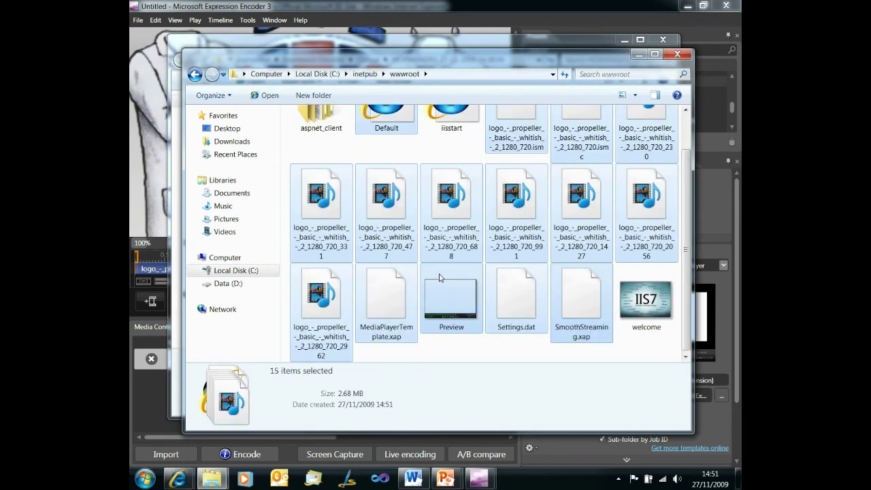
click(677, 55)
click(664, 41)
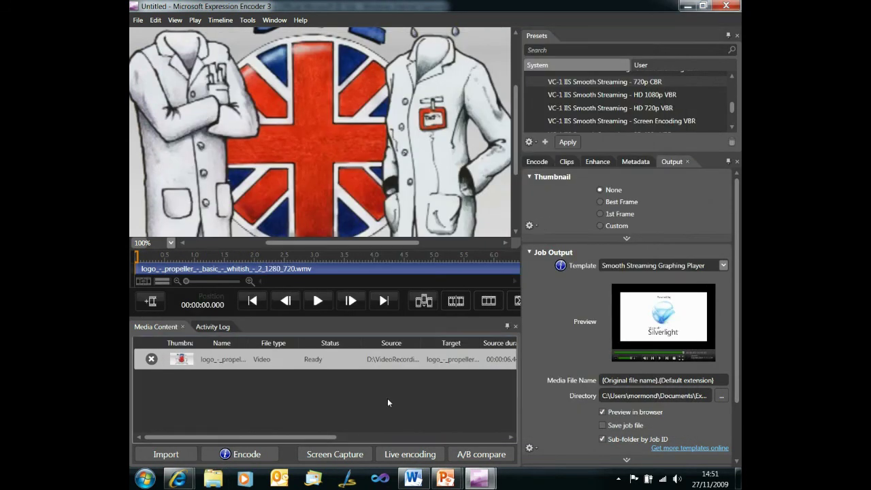
key(super)
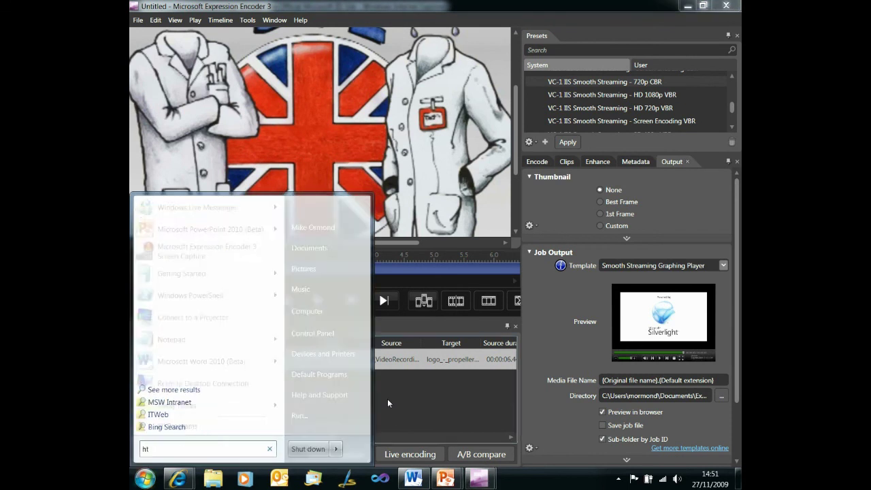
text(http://)
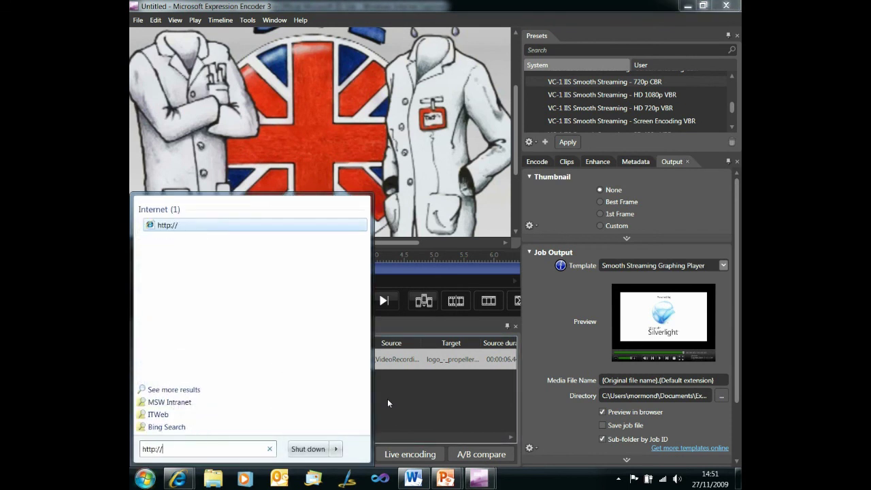
text(mormond01/defaul)
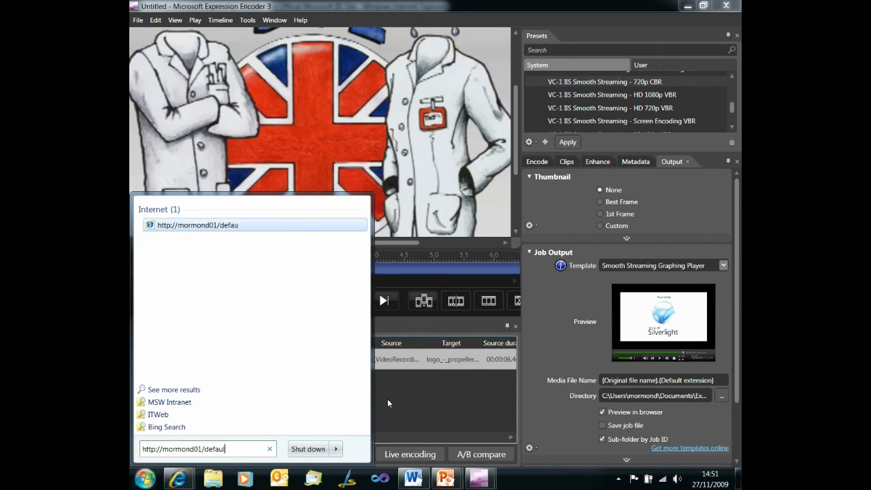
text(t.html)
key(Return)
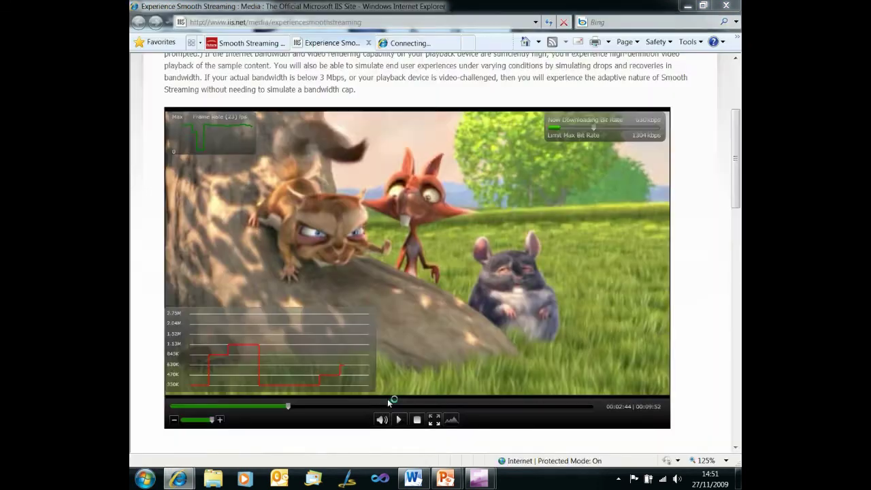